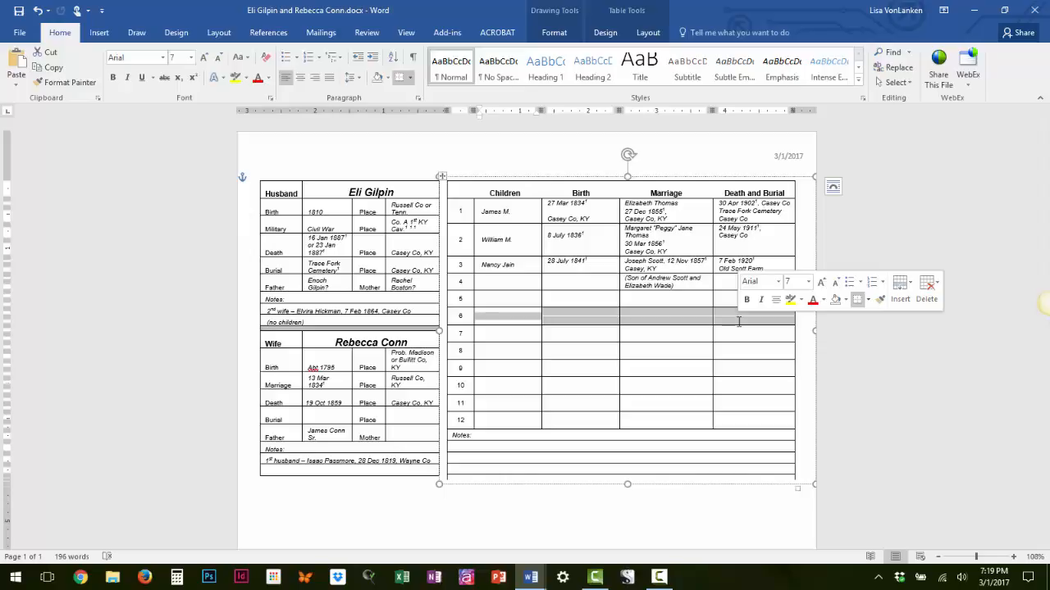
Step: Shade row 6 light gray and enter "(died) indicates death in infancy" plus a "Children of" heading for each of the three listed children
left_click(610, 37)
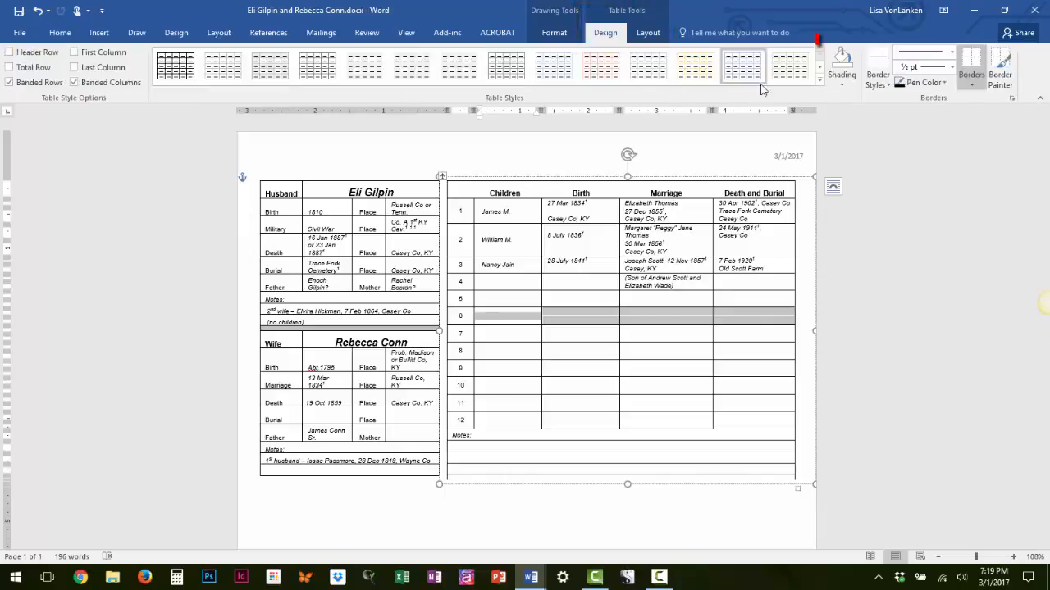
left_click(845, 85)
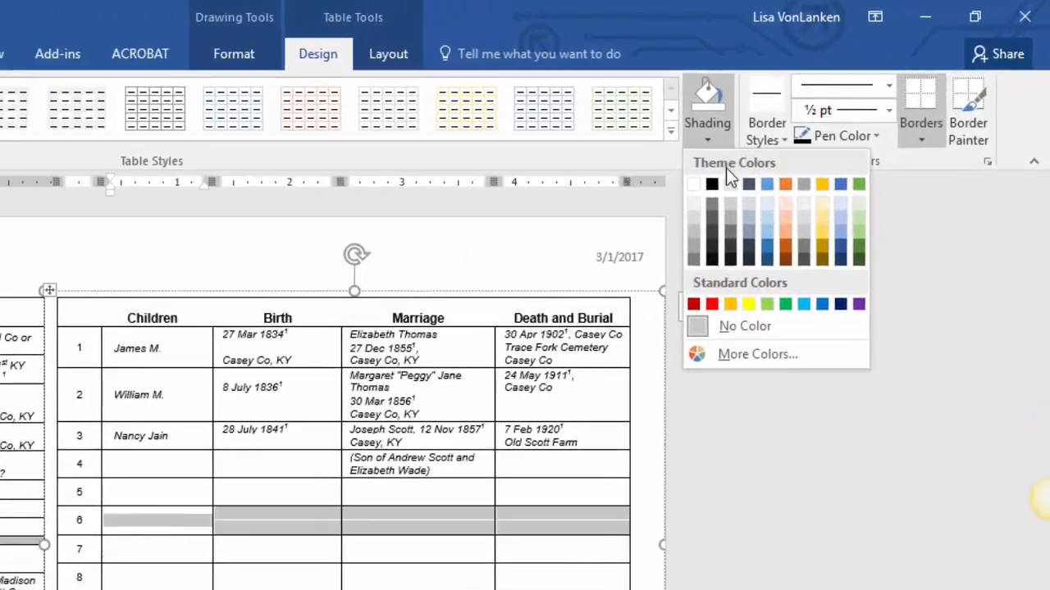
left_click(837, 121)
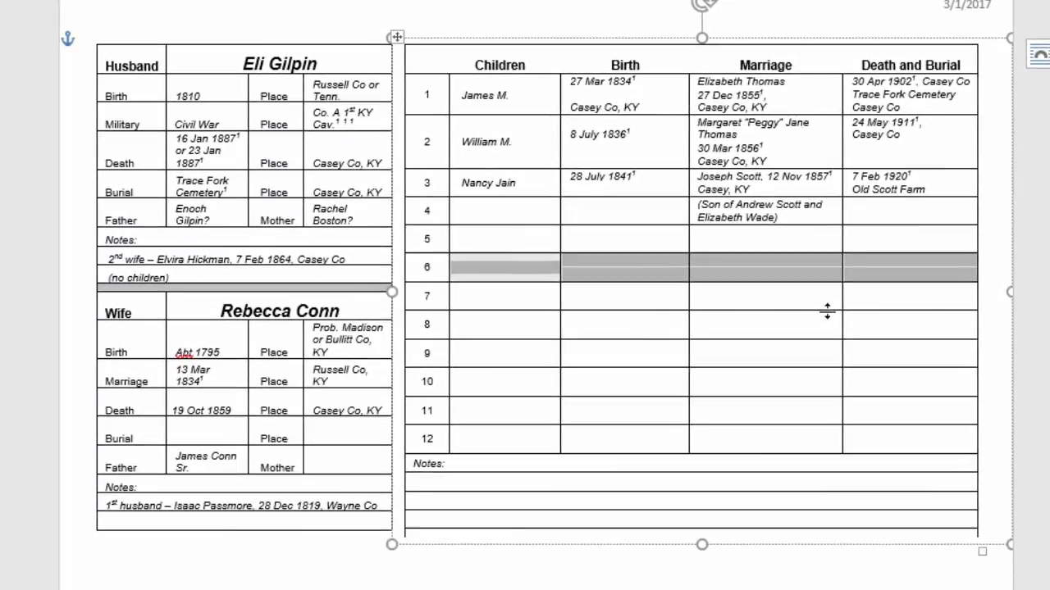
type("(died) indicates death in infancy\tChildren of James\tChildren of William\tChildren of Nancy")
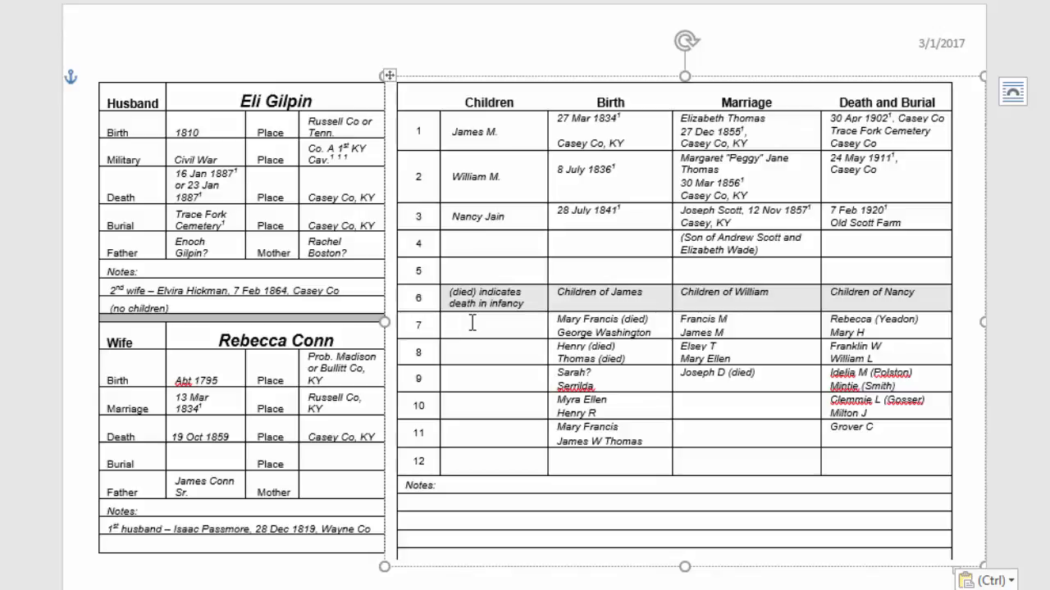
Step: Enter two sample first names on separate lines in the Children cell of row 7
type("Susan")
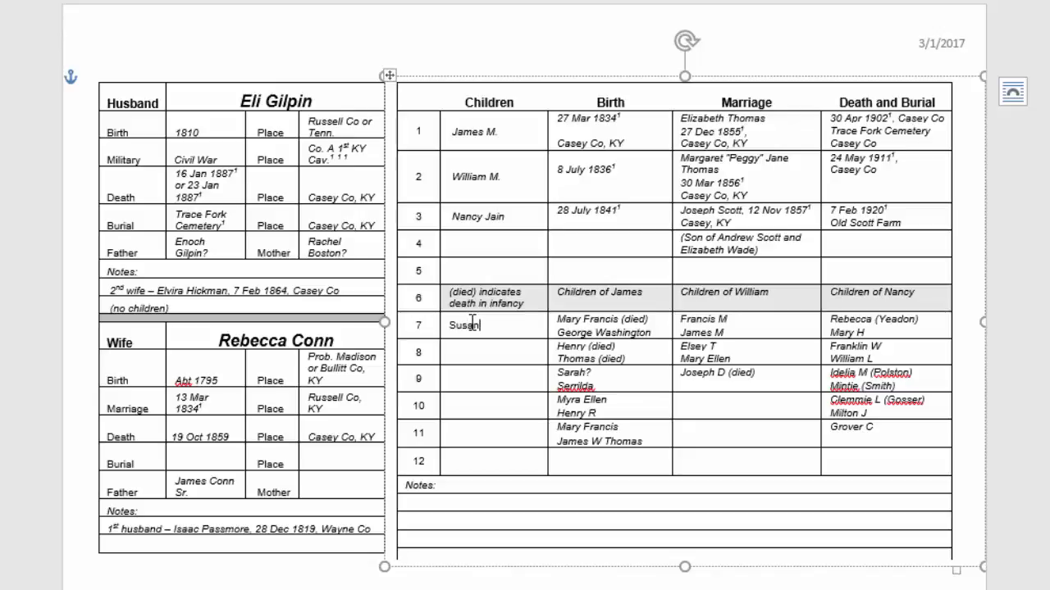
key("Return")
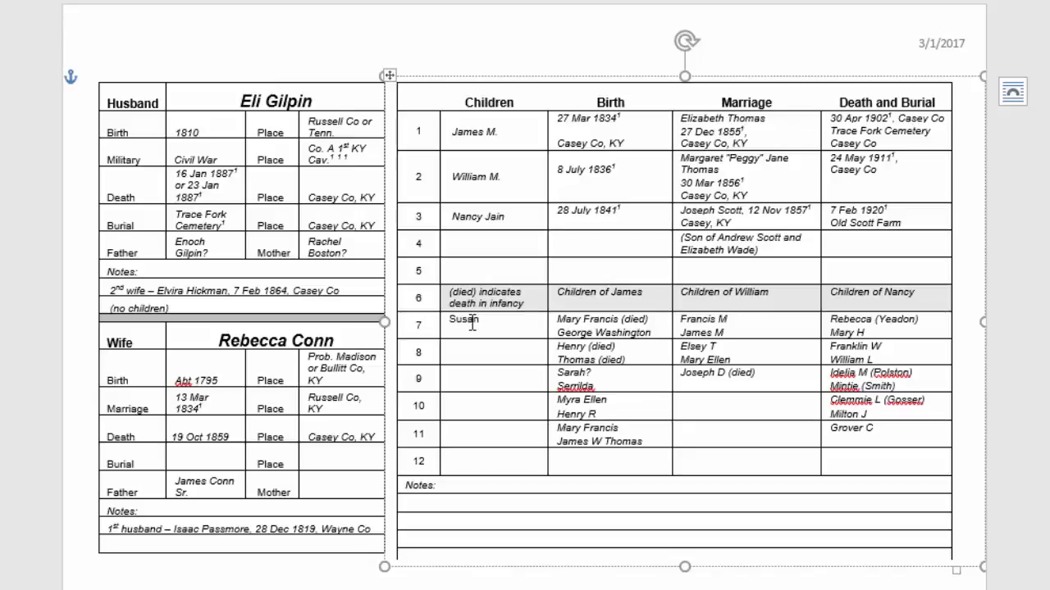
type("Tim")
Step: Merge the row 12 cells from Children through Death and Burial into one cell
left_click_drag(889, 471, 511, 465)
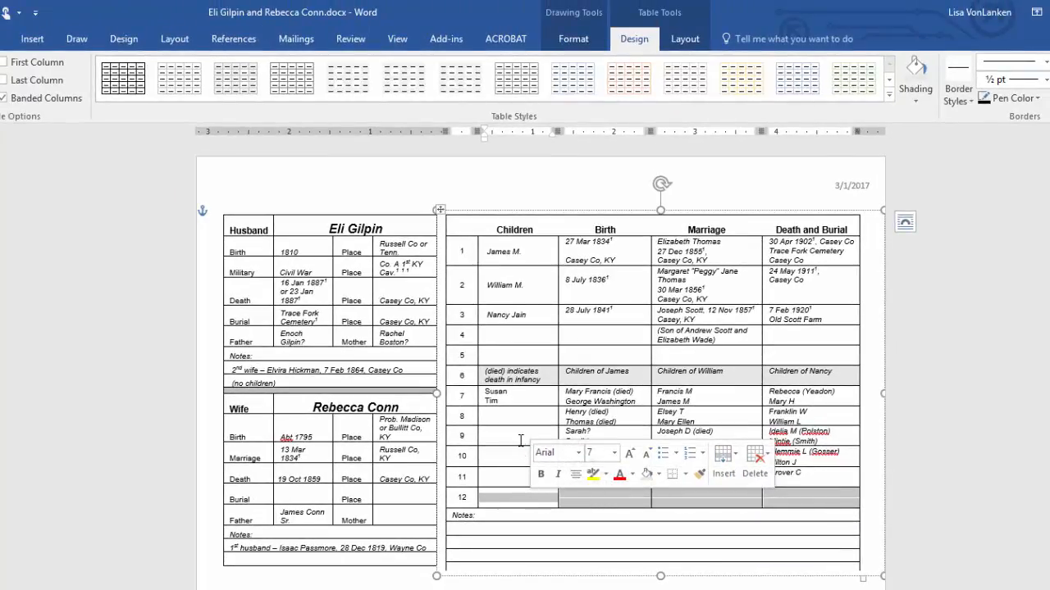
left_click(685, 41)
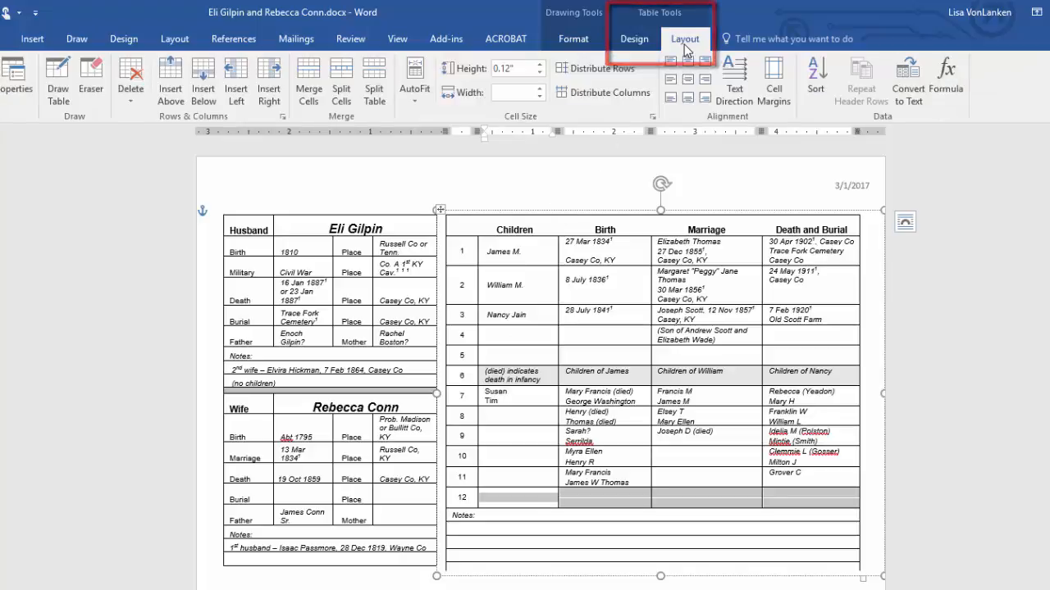
left_click(320, 68)
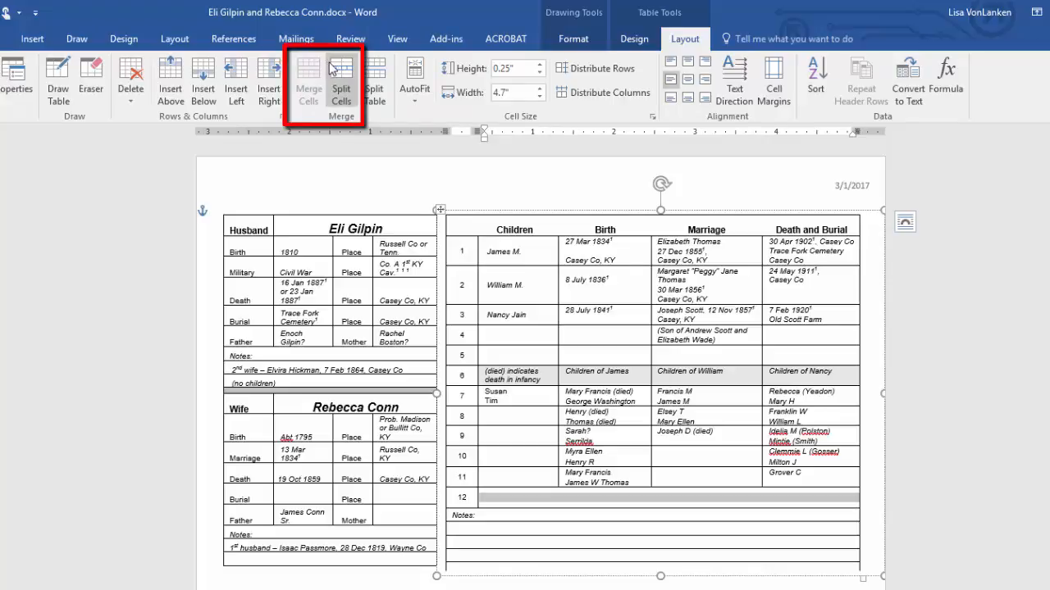
Step: Split the merged row 12 cell into 5 columns and 2 rows
left_click(341, 72)
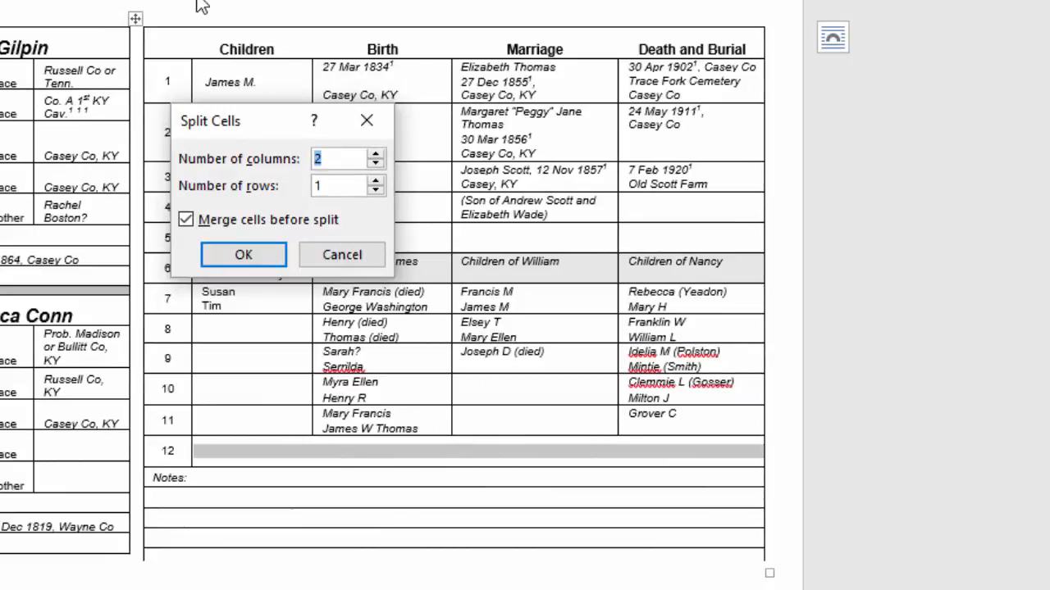
type("5")
key("Tab")
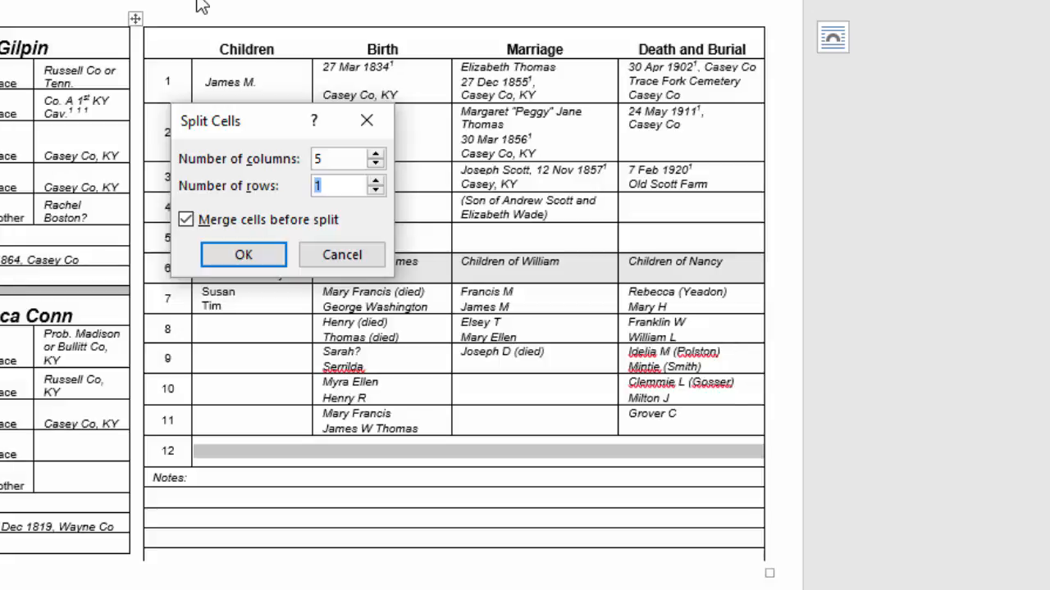
type("2")
left_click(245, 255)
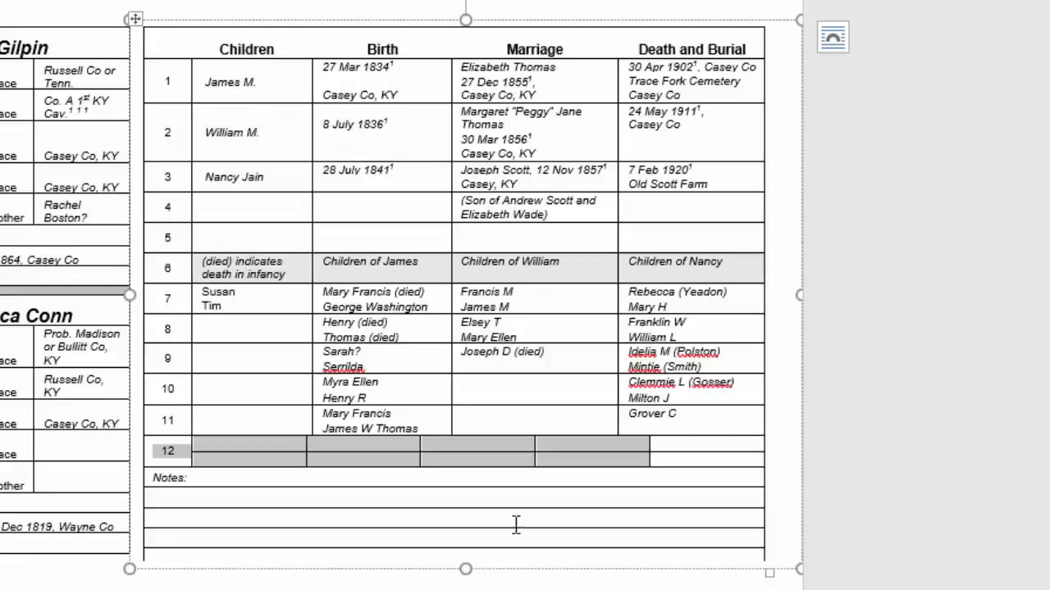
left_click(504, 584)
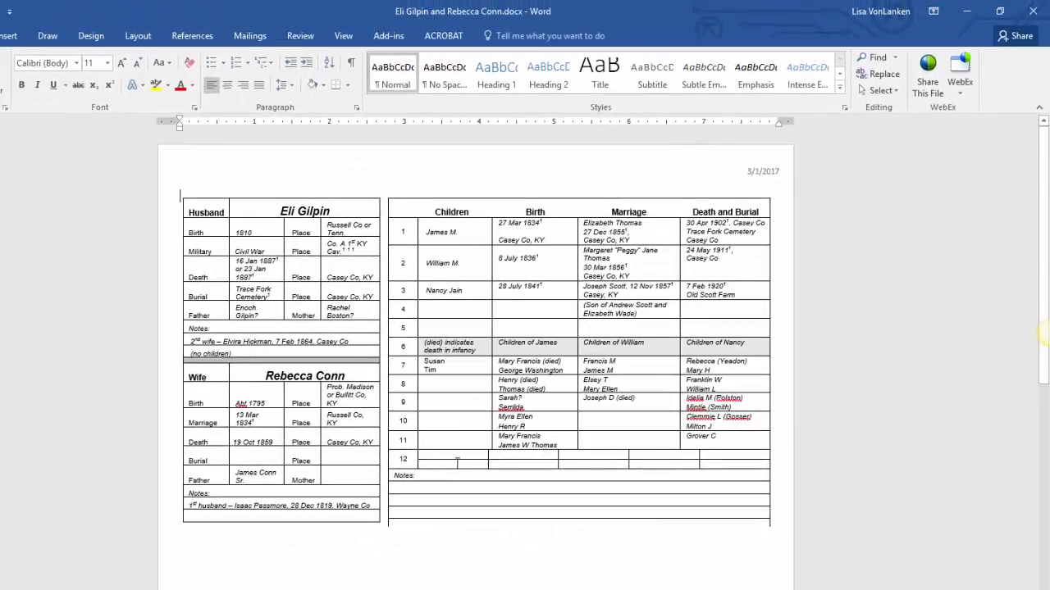
Step: Remove the top border from the lower set of split cells in row 12
left_click_drag(416, 464, 717, 462)
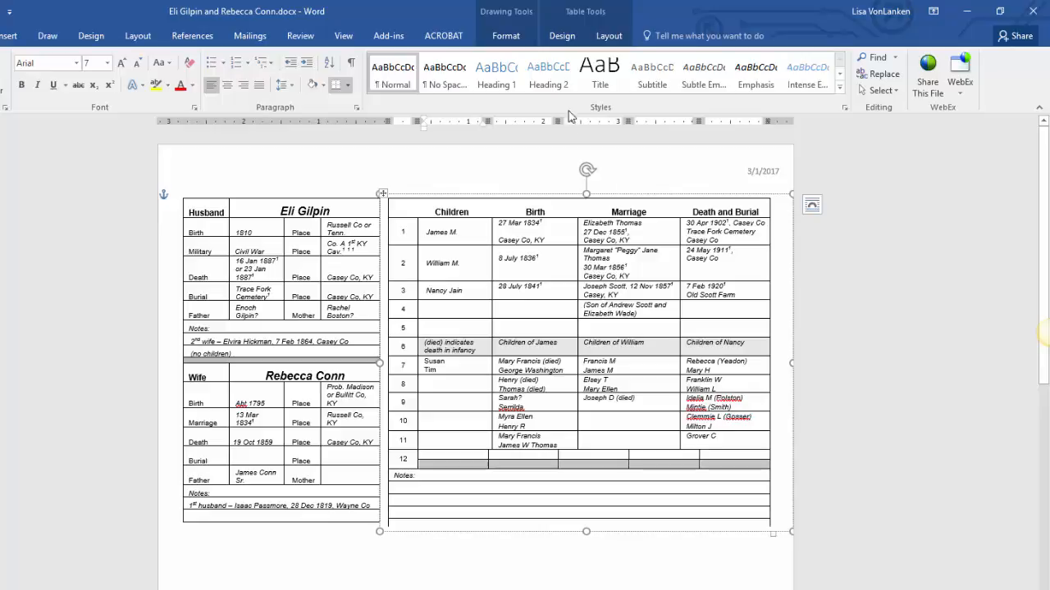
left_click(568, 41)
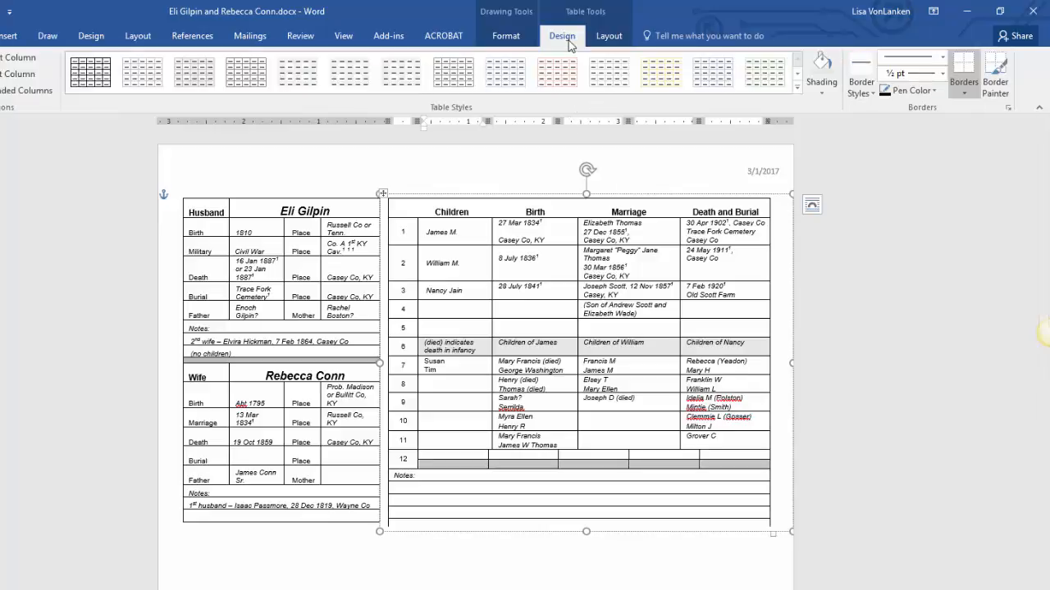
left_click(963, 96)
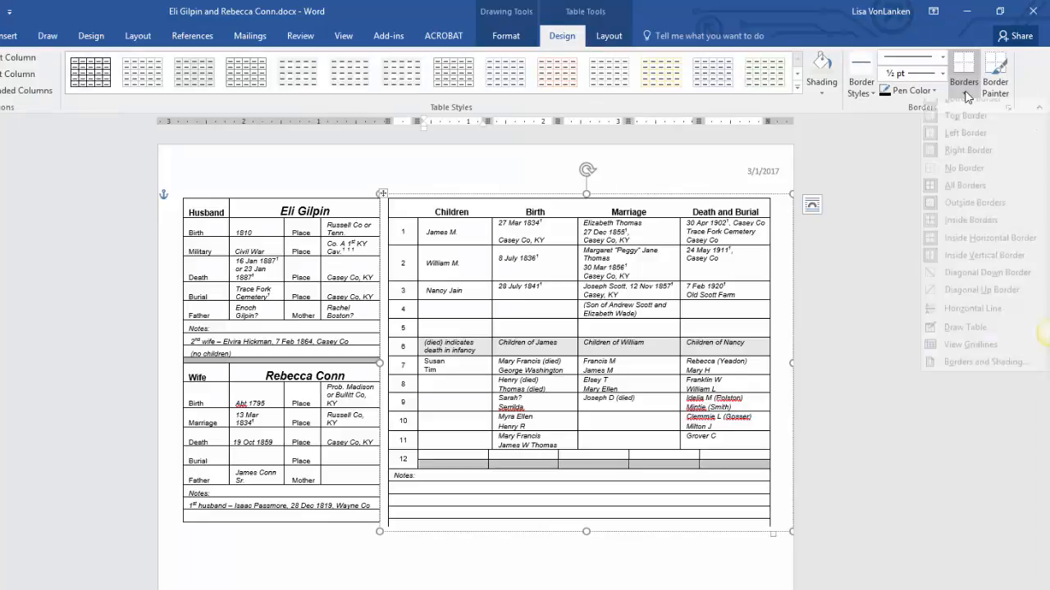
left_click(962, 129)
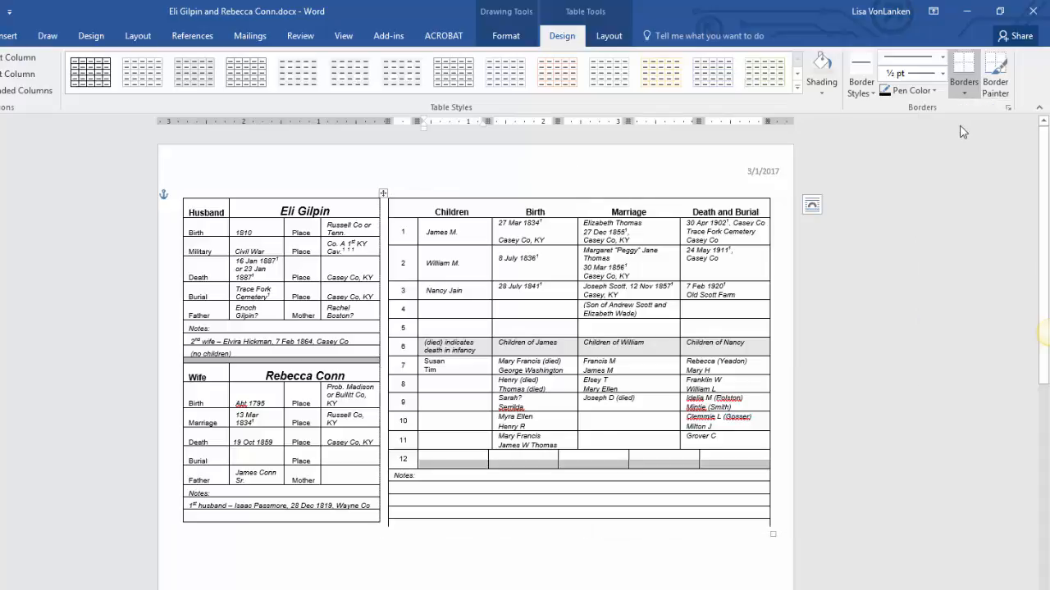
left_click(630, 557)
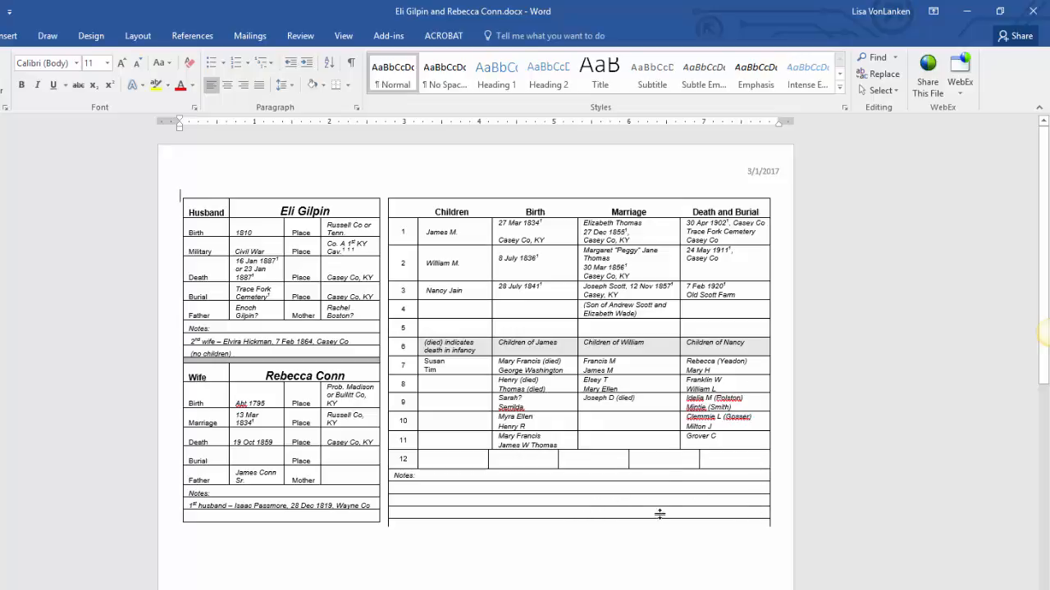
Step: Extend the bottom edge of the text box holding the children table slightly downward
left_click(603, 487)
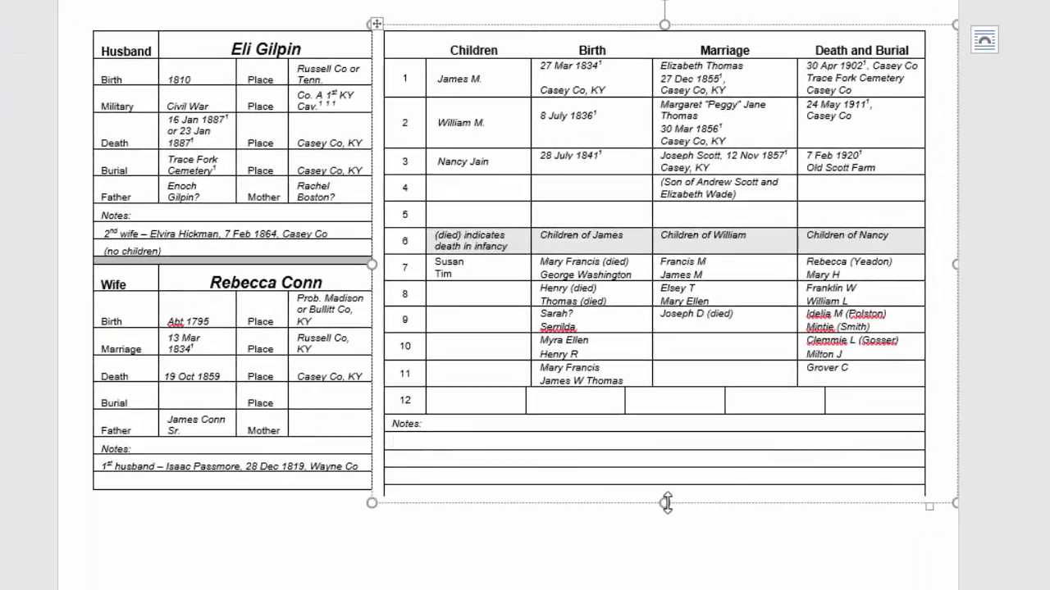
left_click(667, 503)
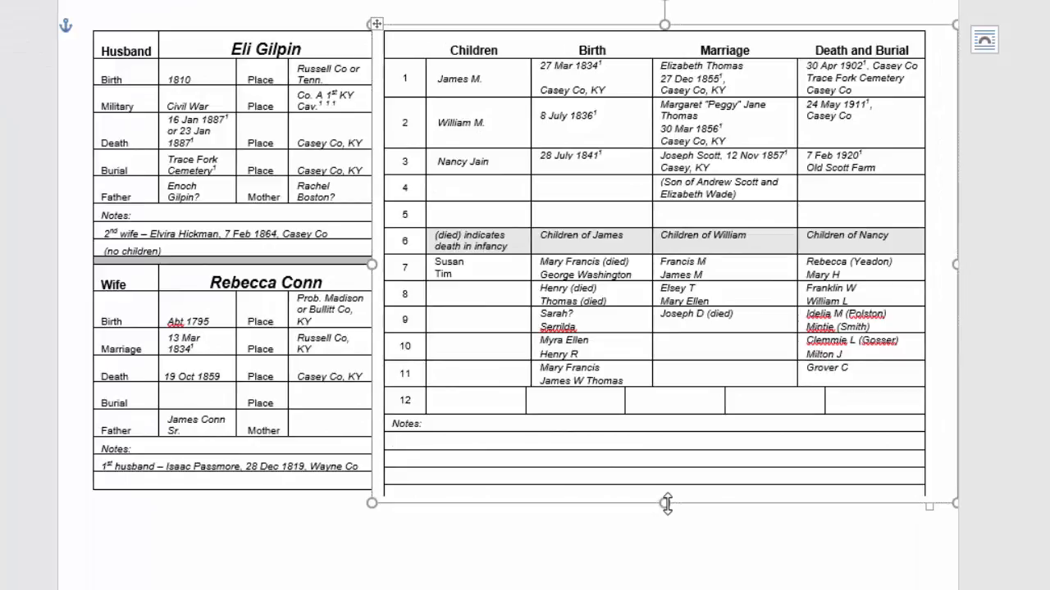
left_click_drag(666, 504, 667, 517)
left_click(640, 550)
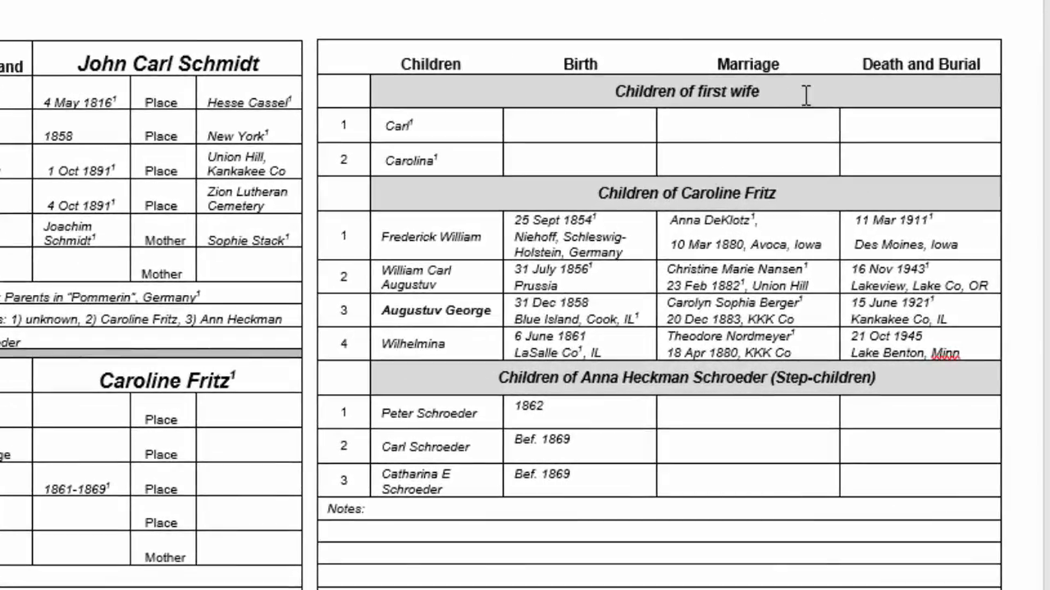
Step: In the family group sheet with the empty children table, merge the row 1 cells from Children through Death and Burial
left_click(806, 96)
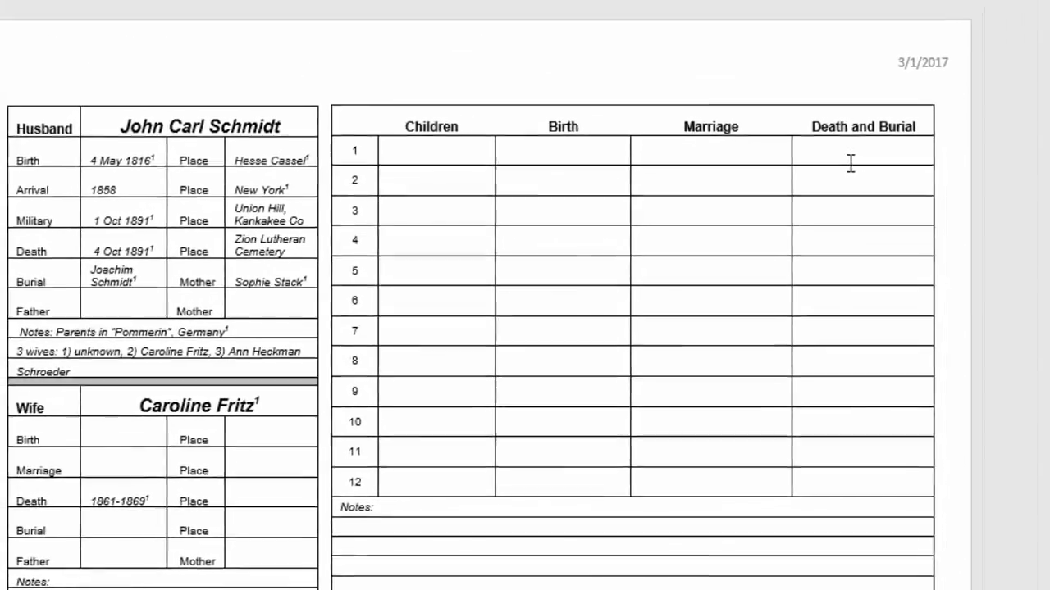
left_click_drag(850, 163, 438, 155)
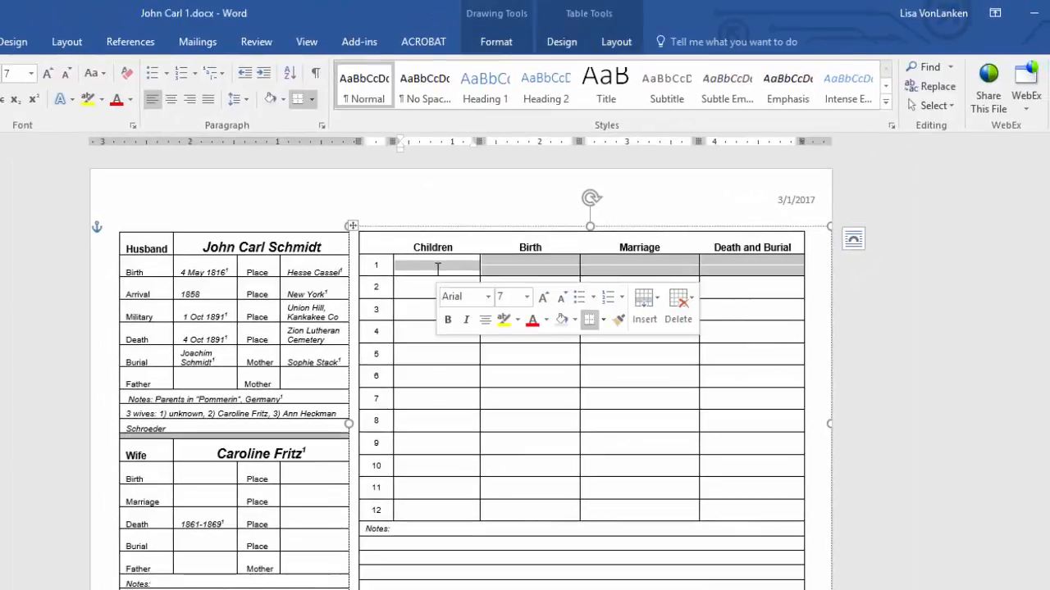
left_click(615, 45)
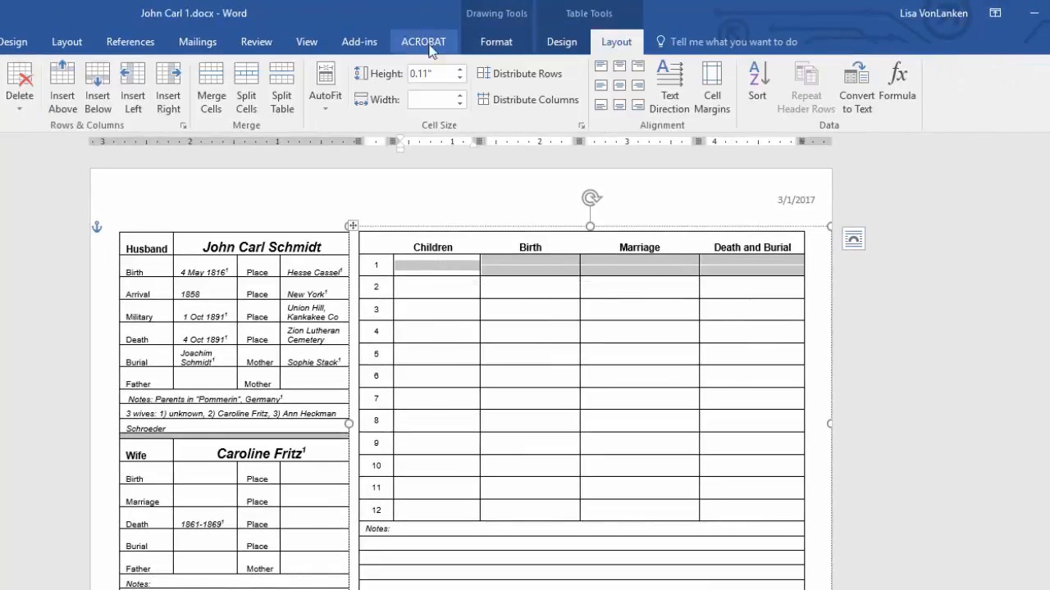
left_click(211, 82)
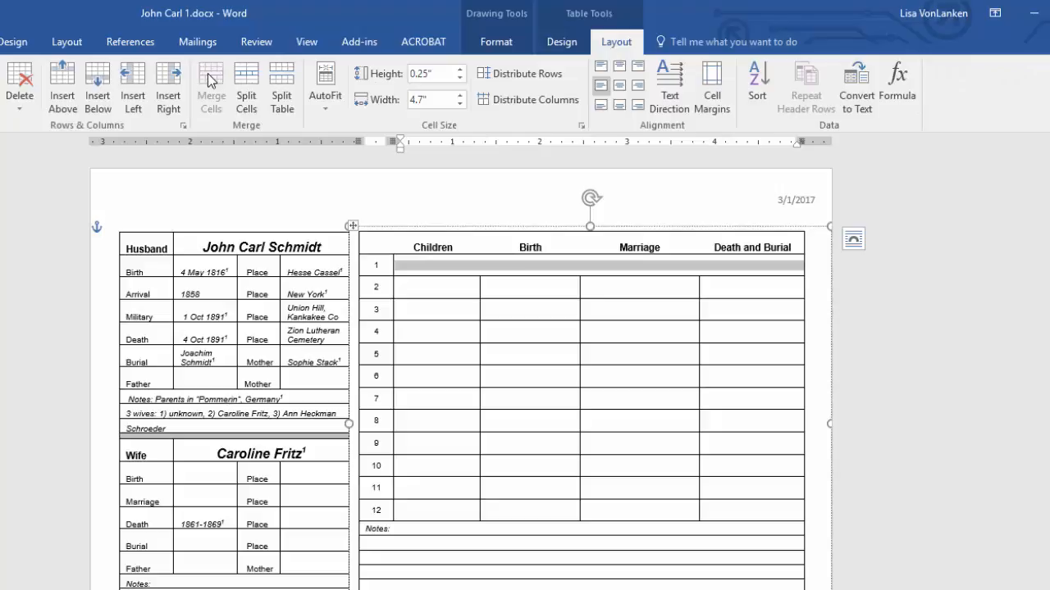
Step: Shade the merged row 1 cell light gray and enter the heading "Children of the first wife" in it
left_click(558, 43)
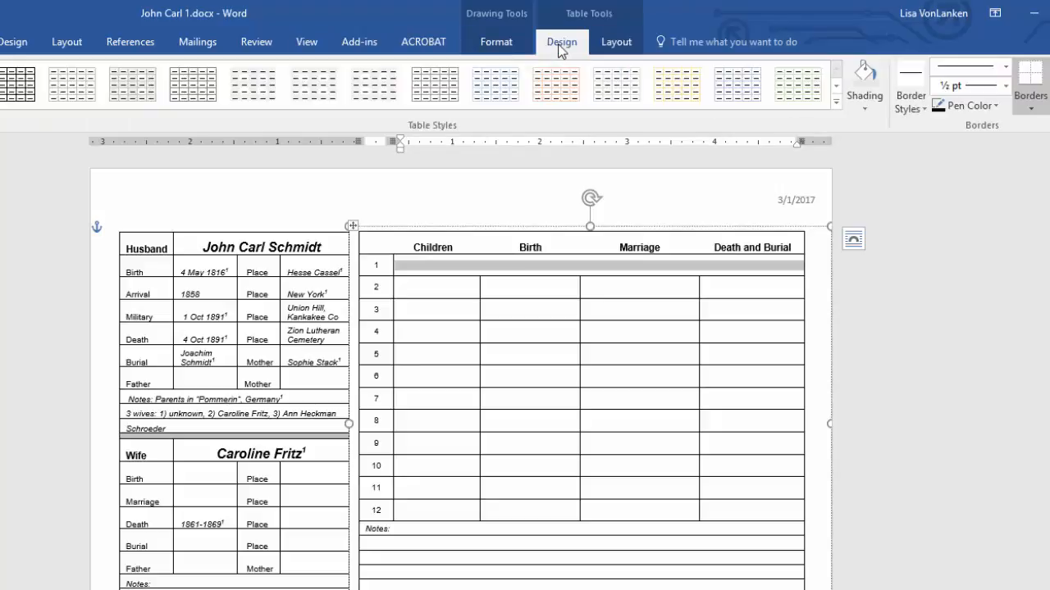
left_click(869, 114)
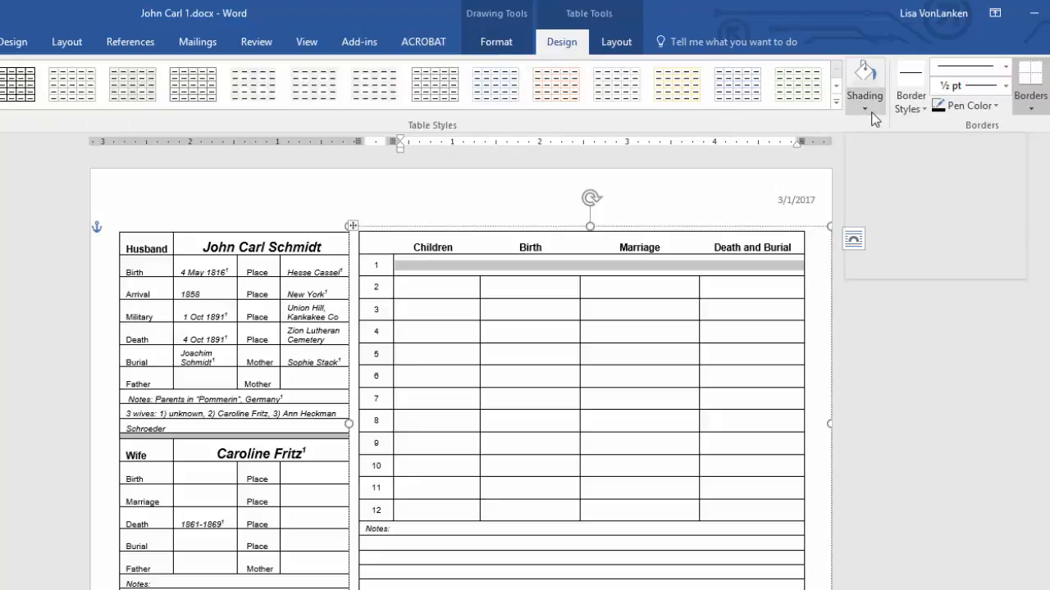
left_click(883, 143)
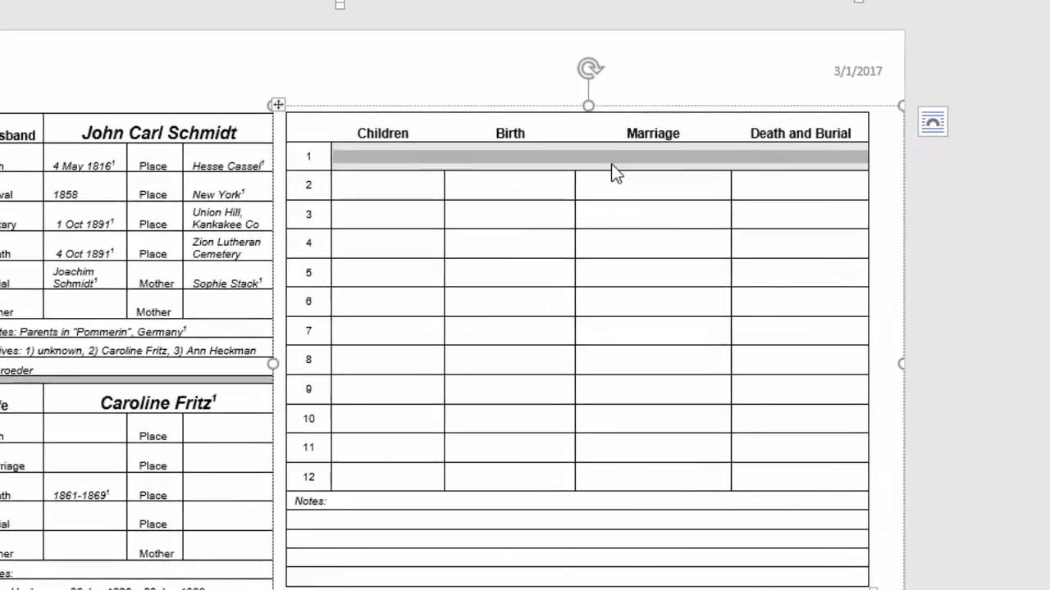
left_click(613, 162)
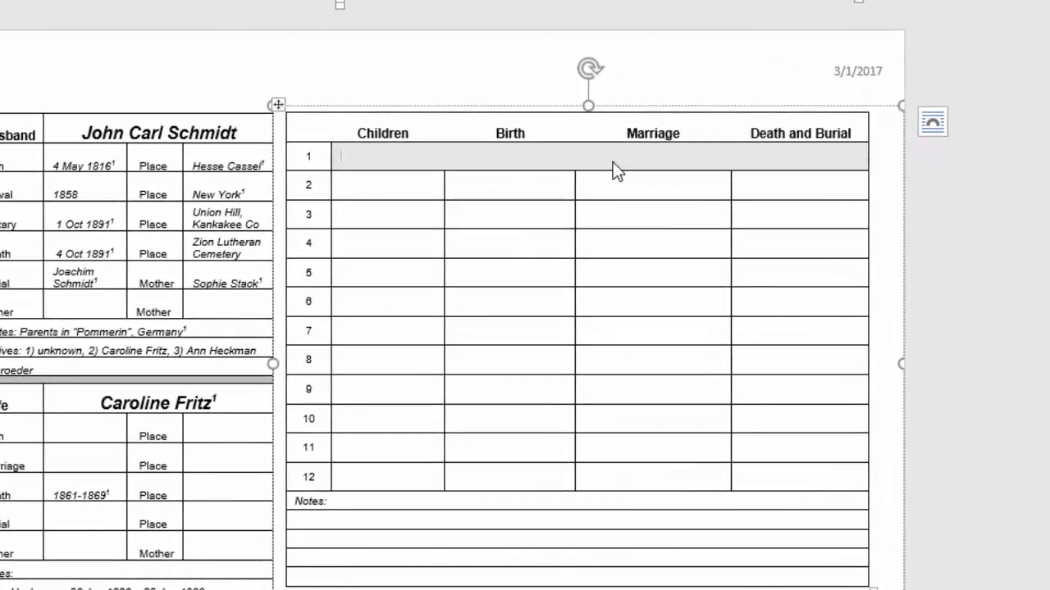
type("Children of the first wife")
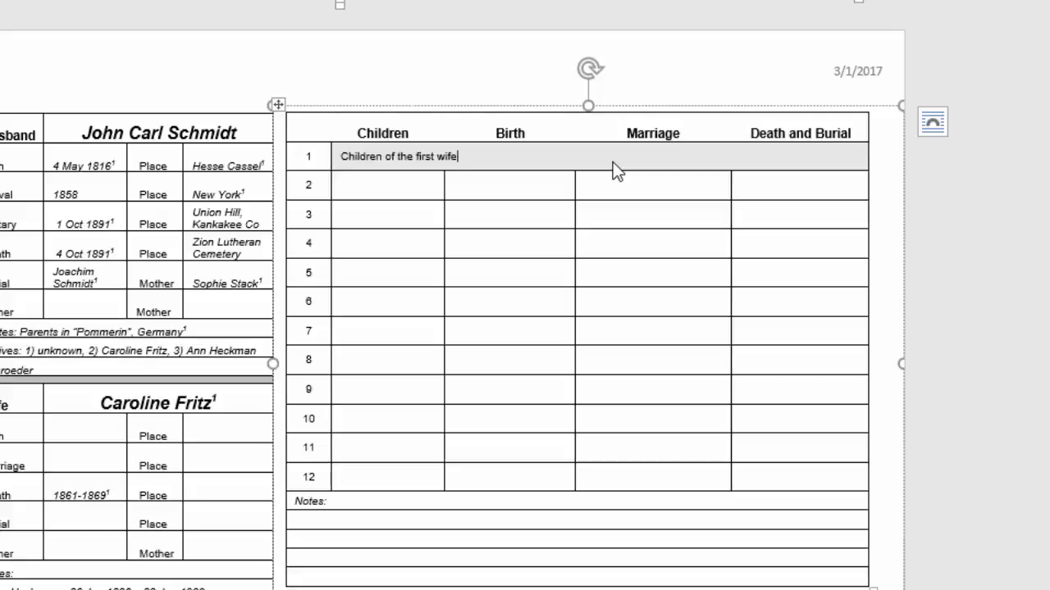
Step: Center the "Children of the first wife" heading and format it as 9 pt bold italic
left_click_drag(478, 159, 345, 160)
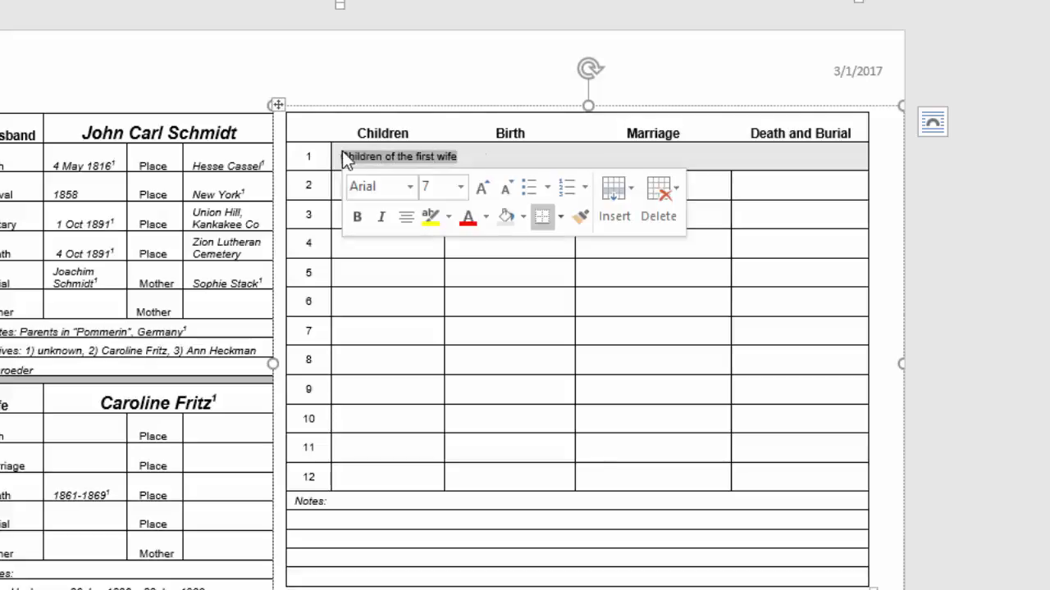
left_click(406, 217)
left_click(481, 196)
left_click(481, 196)
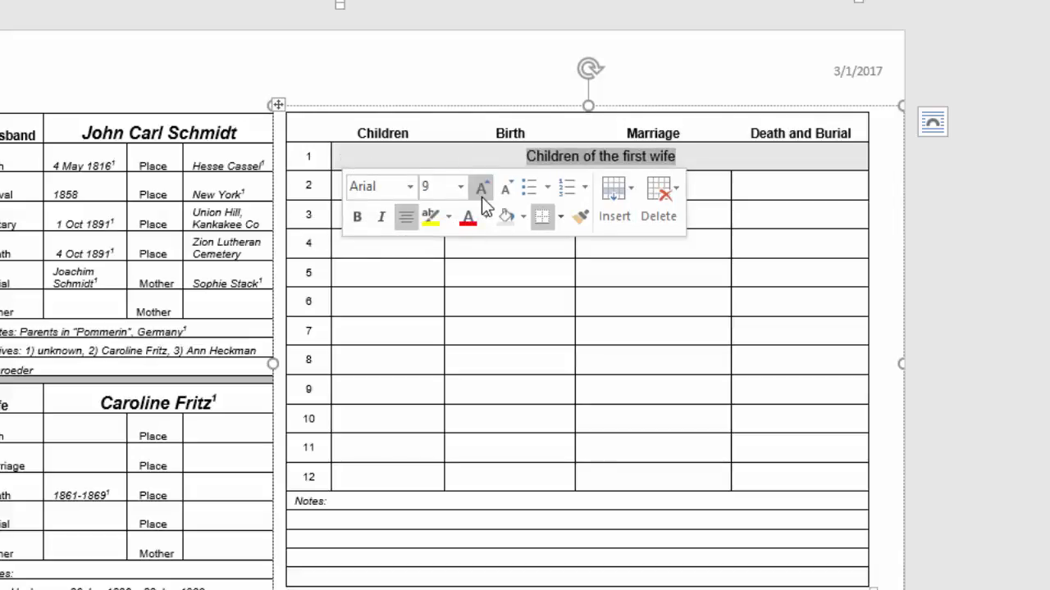
left_click(380, 217)
left_click(358, 217)
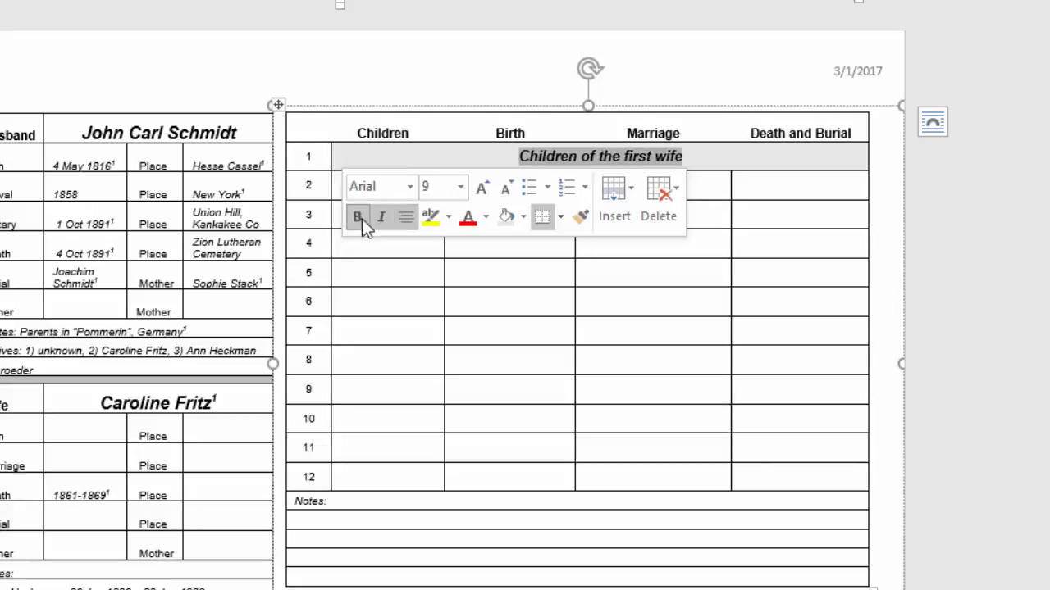